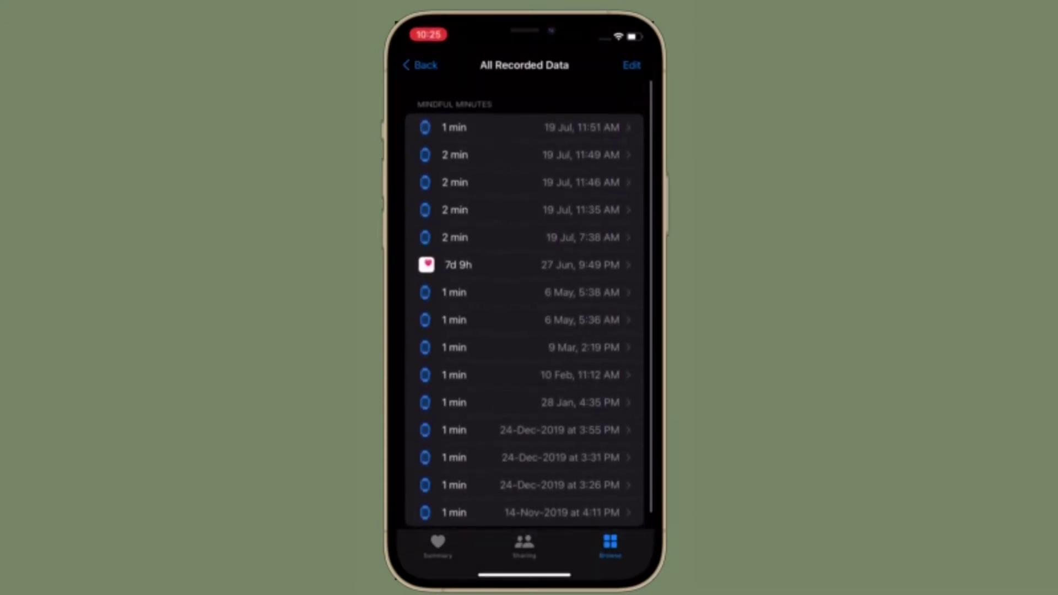
pyautogui.click(524, 127)
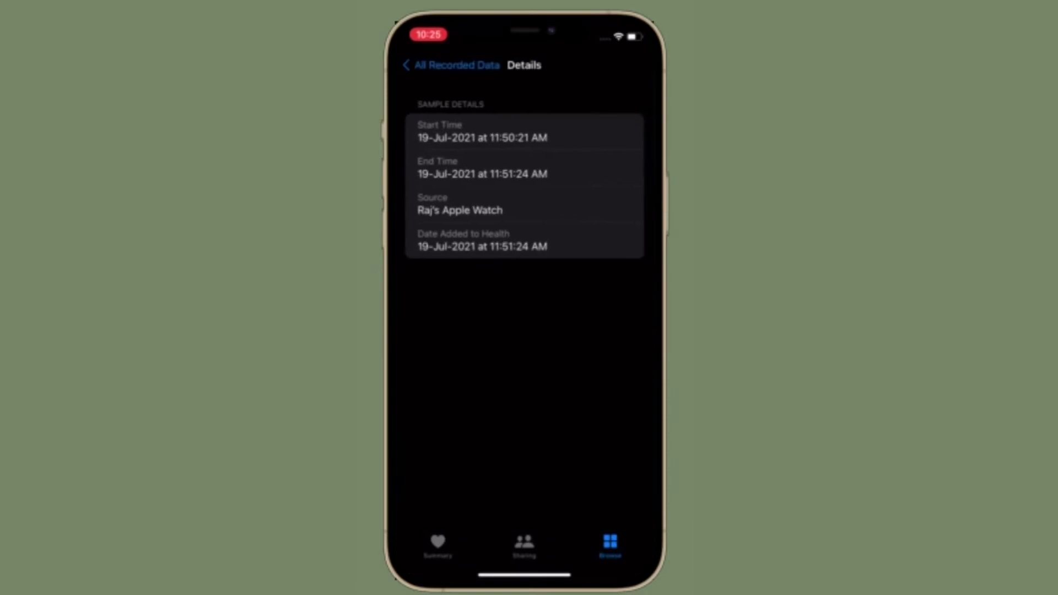
pyautogui.click(450, 65)
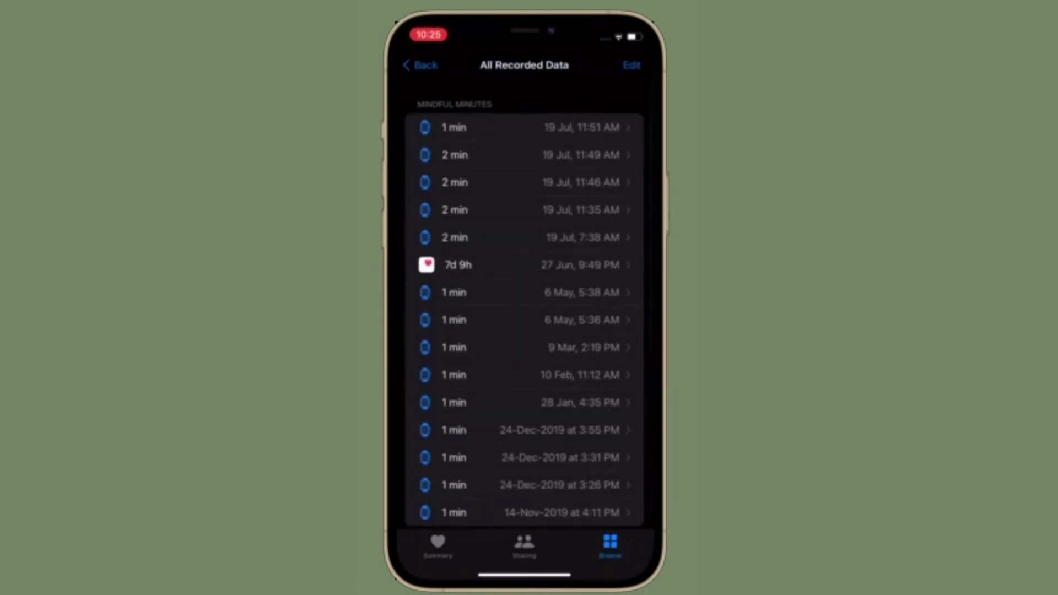
pyautogui.click(524, 154)
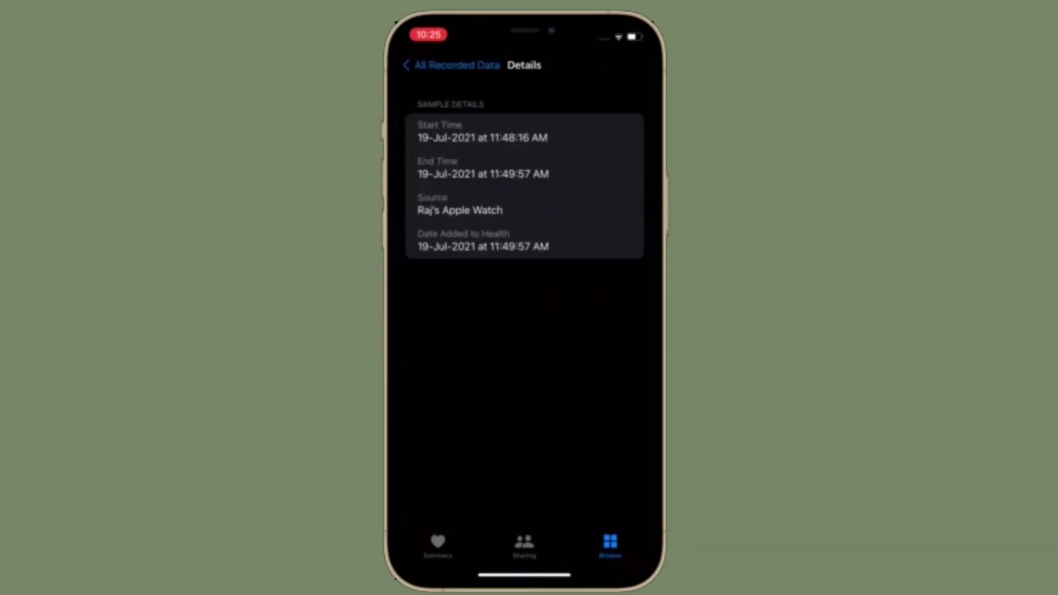
pyautogui.click(450, 65)
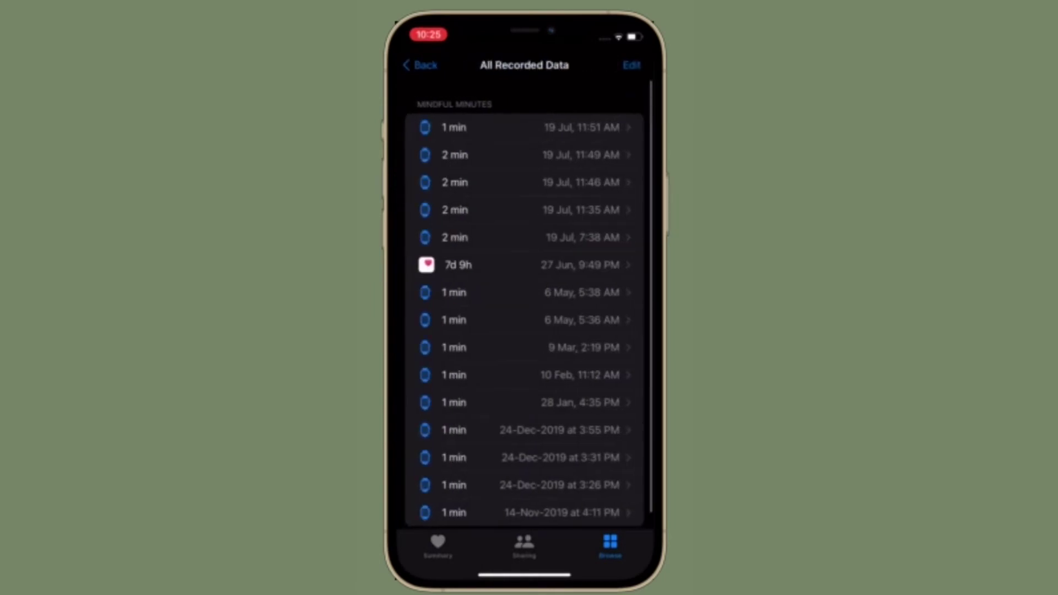
pyautogui.click(524, 238)
pyautogui.click(450, 64)
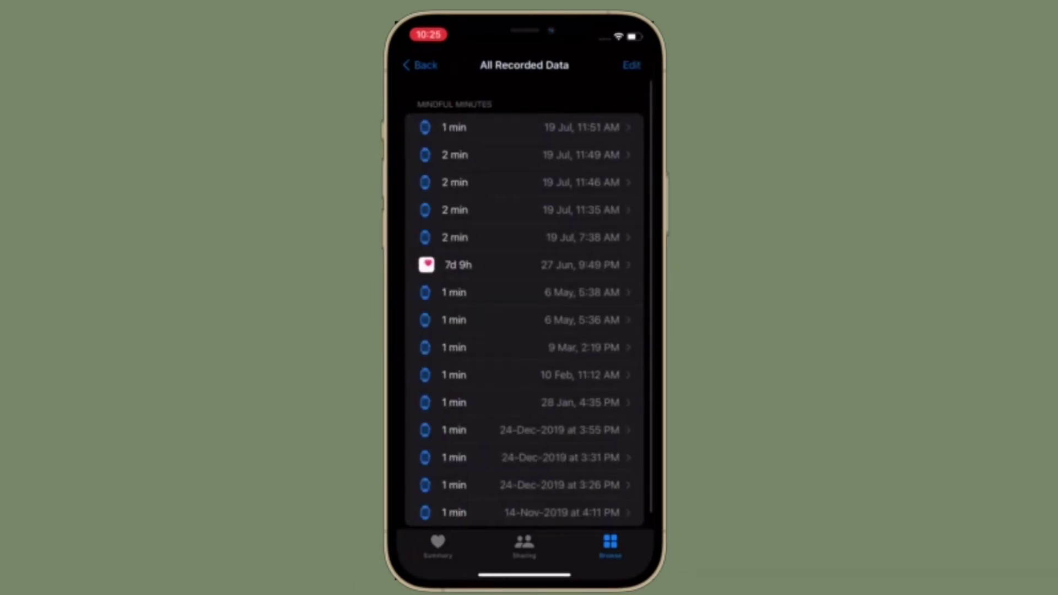
# - Delete the 19 Jul 11:49 AM and 11:51 AM Mindful Minutes entries in editing mode
pyautogui.click(628, 64)
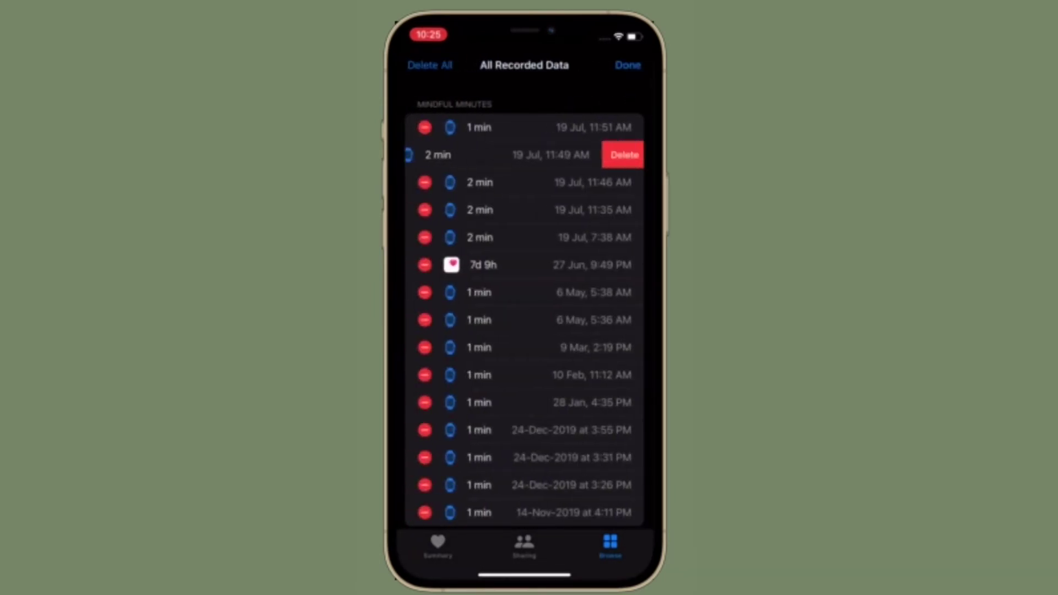
pyautogui.click(619, 155)
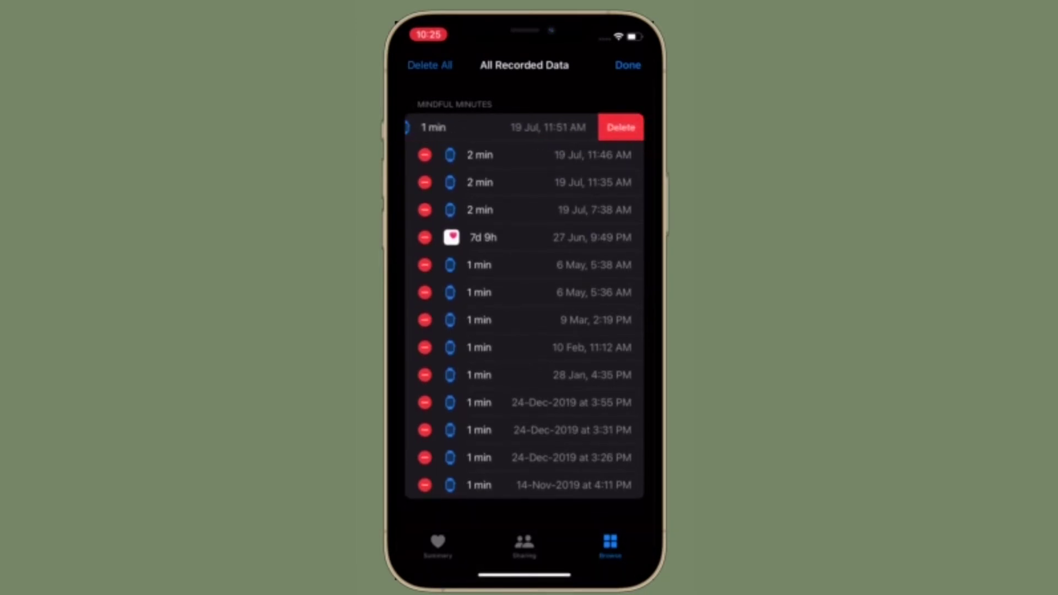
pyautogui.click(619, 126)
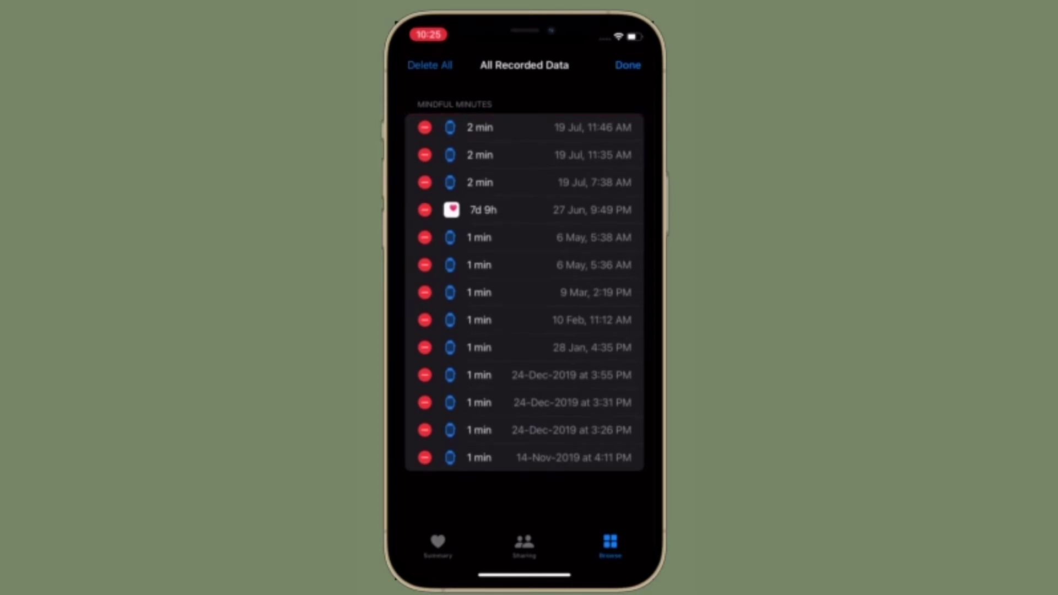
# - Cancel the Delete All prompt and finish editing with Done
pyautogui.click(429, 65)
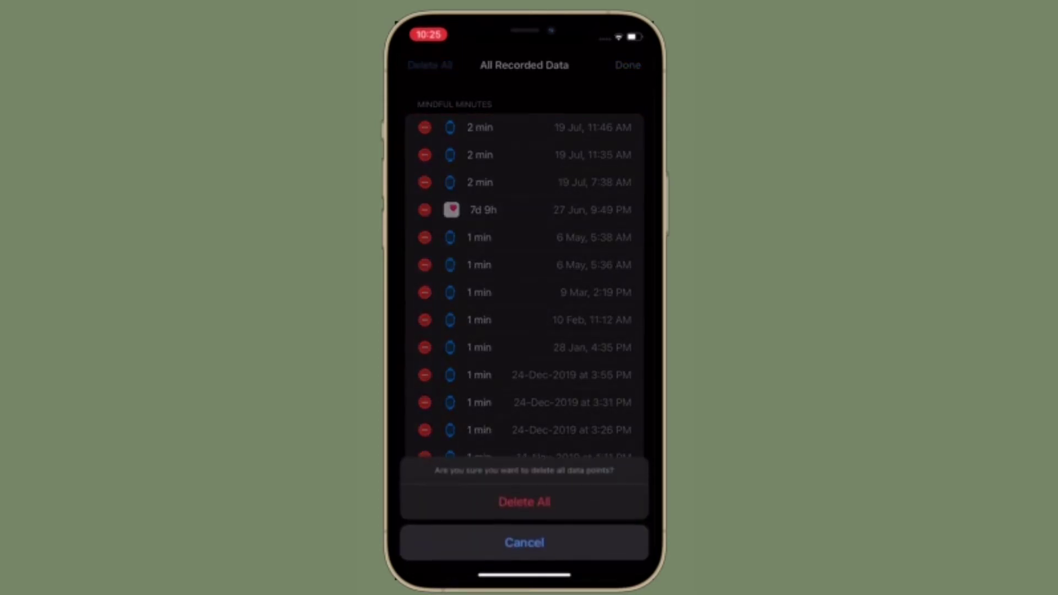
pyautogui.click(524, 543)
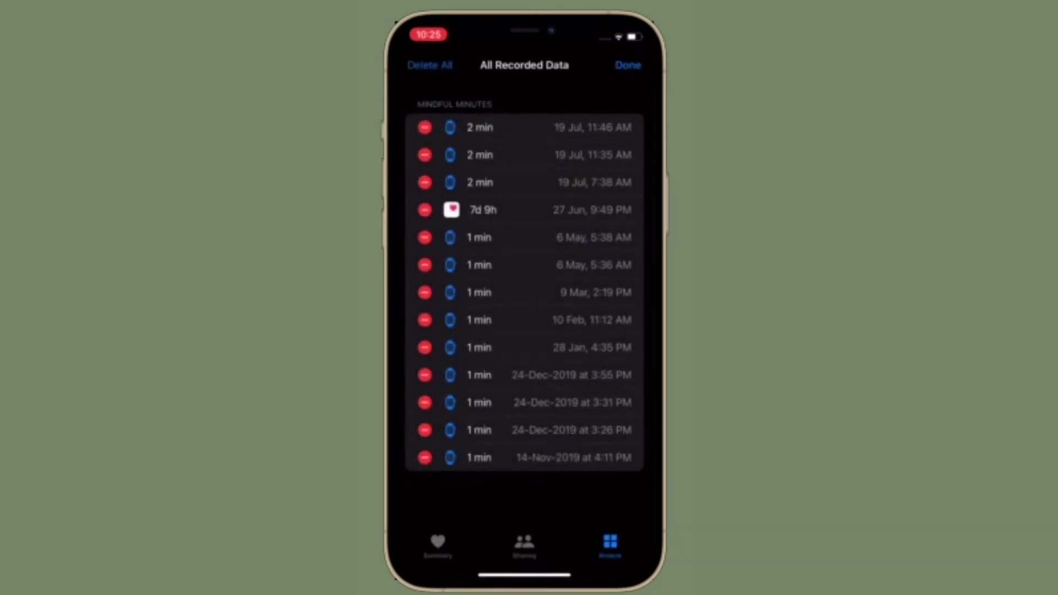
pyautogui.click(628, 65)
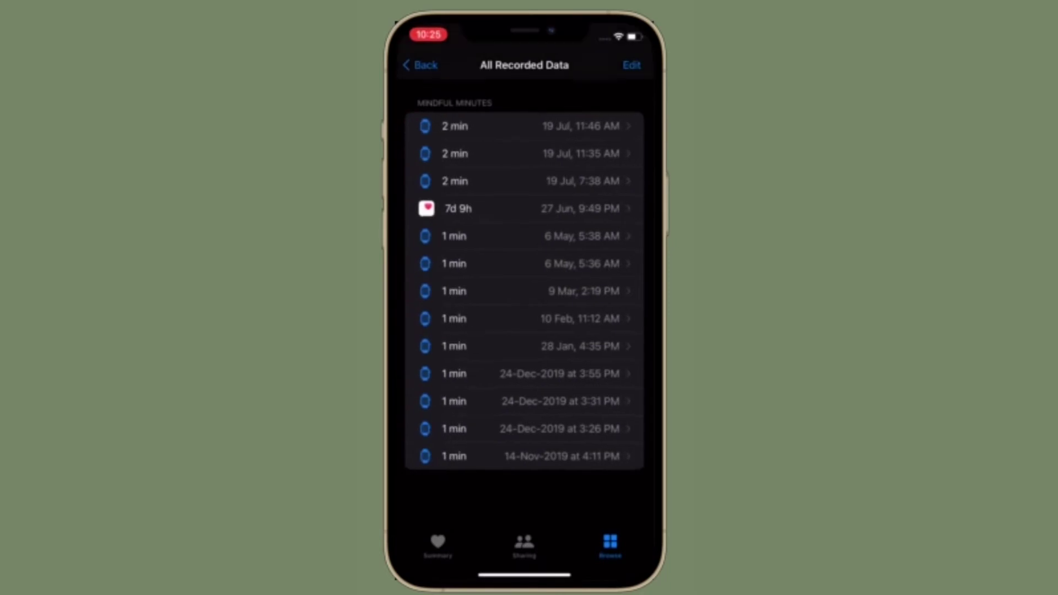
pyautogui.click(525, 210)
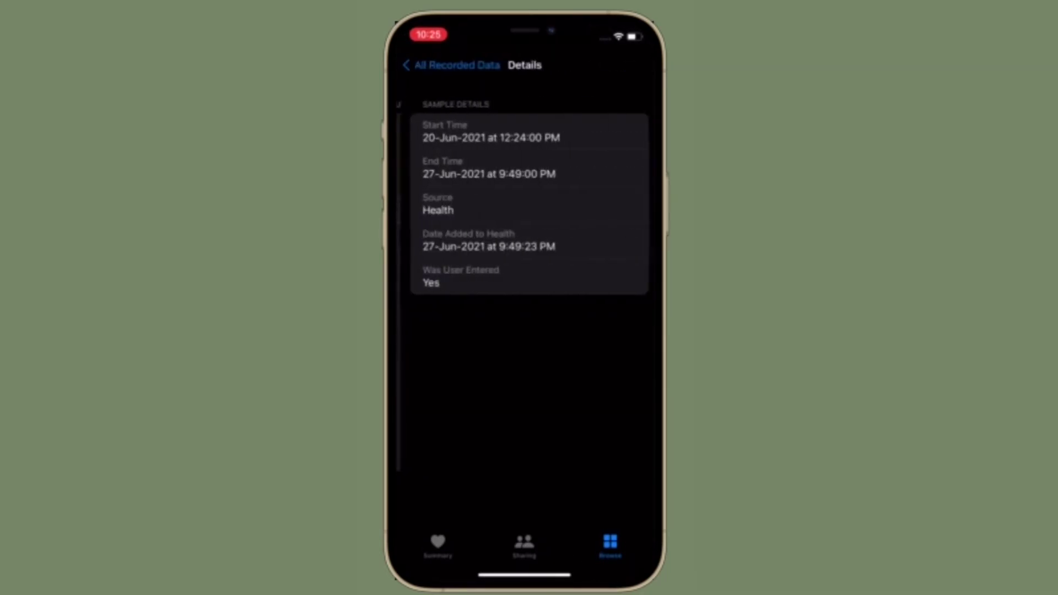
pyautogui.click(450, 65)
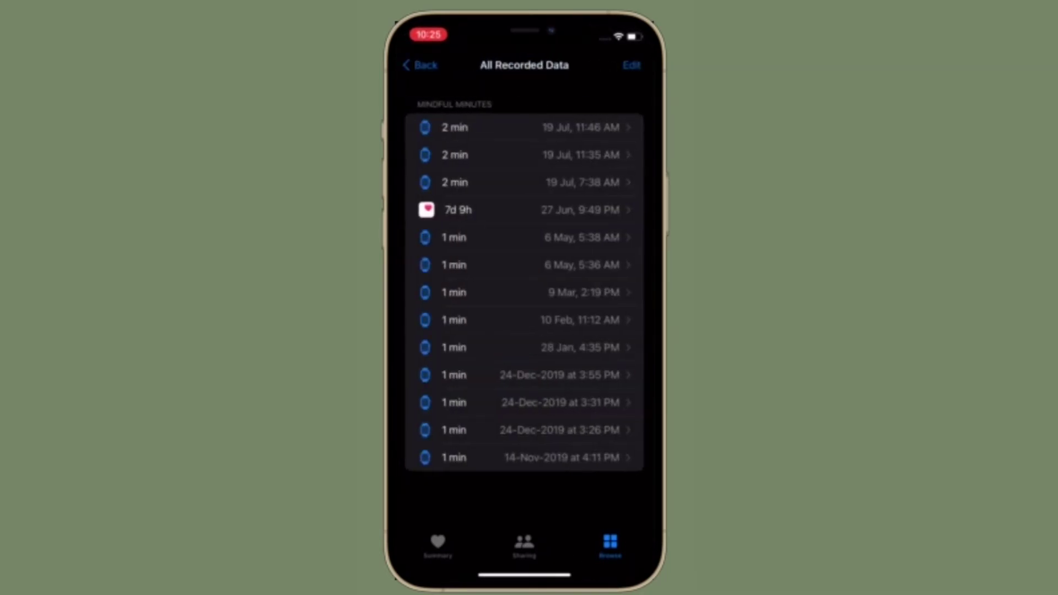
pyautogui.click(524, 292)
pyautogui.click(450, 64)
pyautogui.click(630, 64)
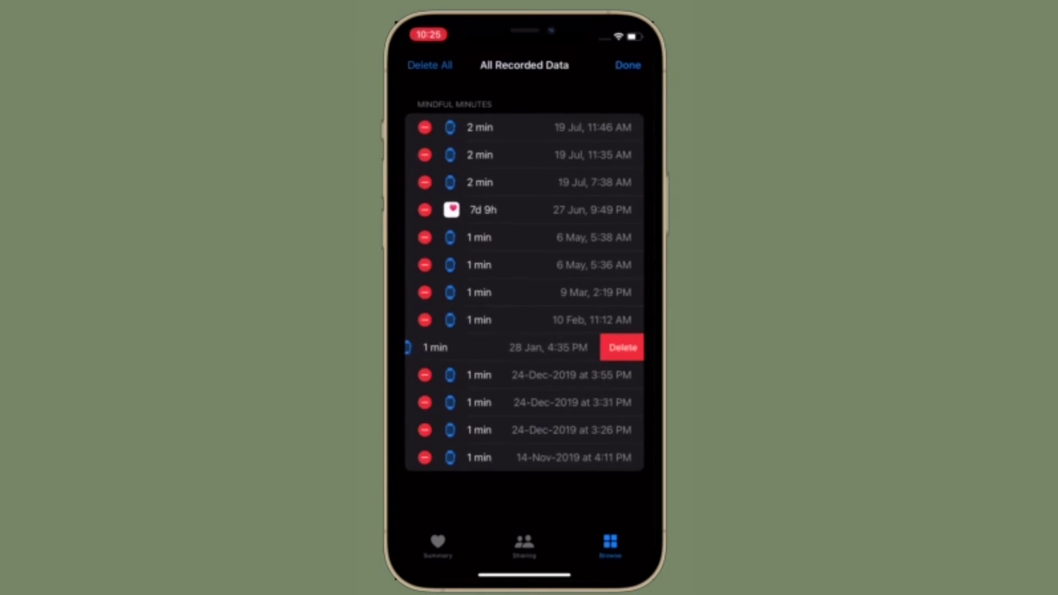
pyautogui.click(628, 65)
pyautogui.click(631, 64)
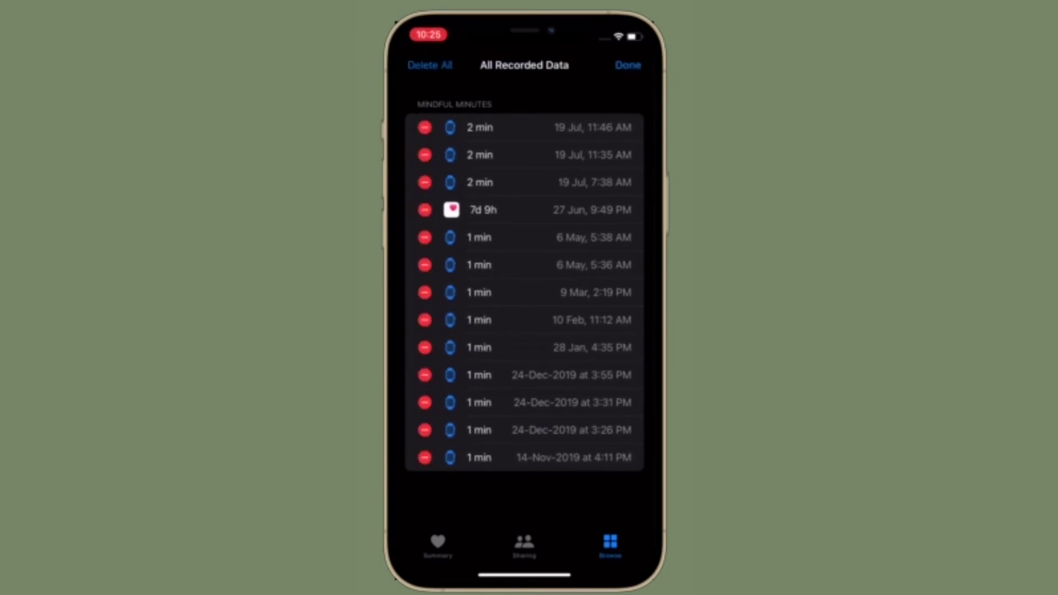
pyautogui.click(428, 65)
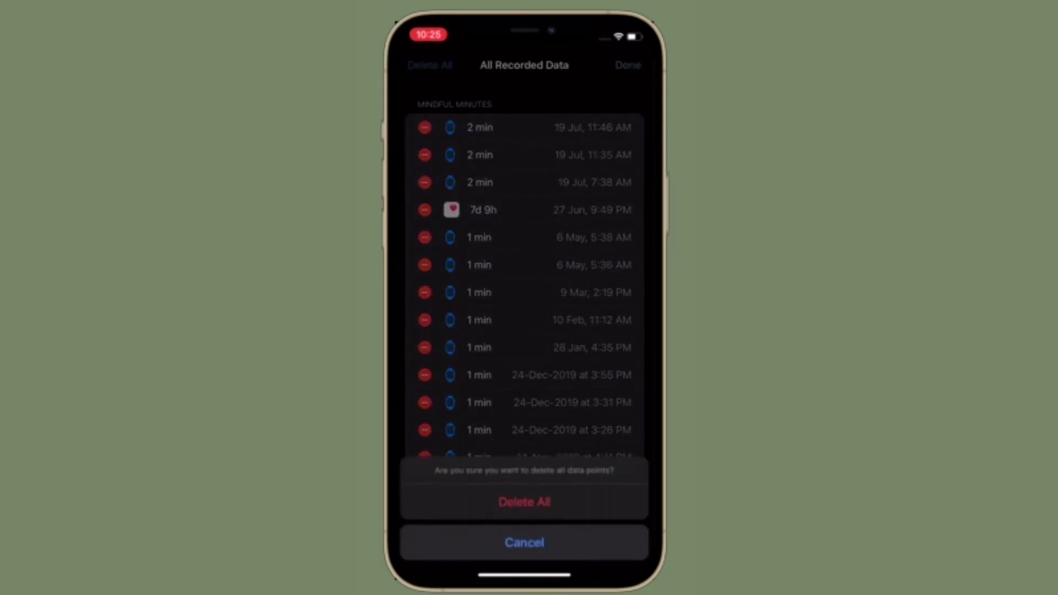
pyautogui.click(524, 543)
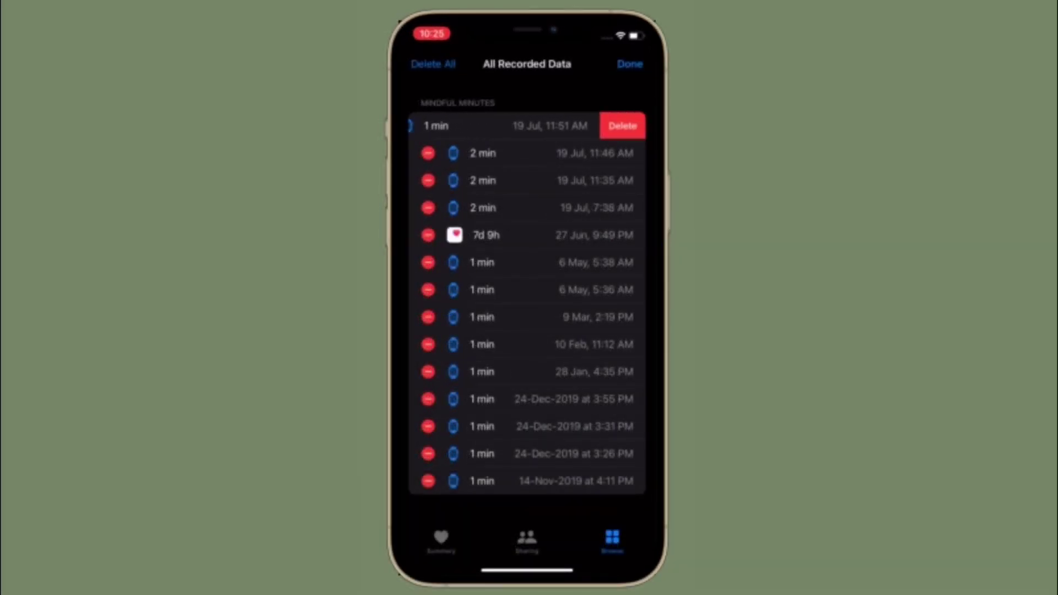
pyautogui.click(622, 126)
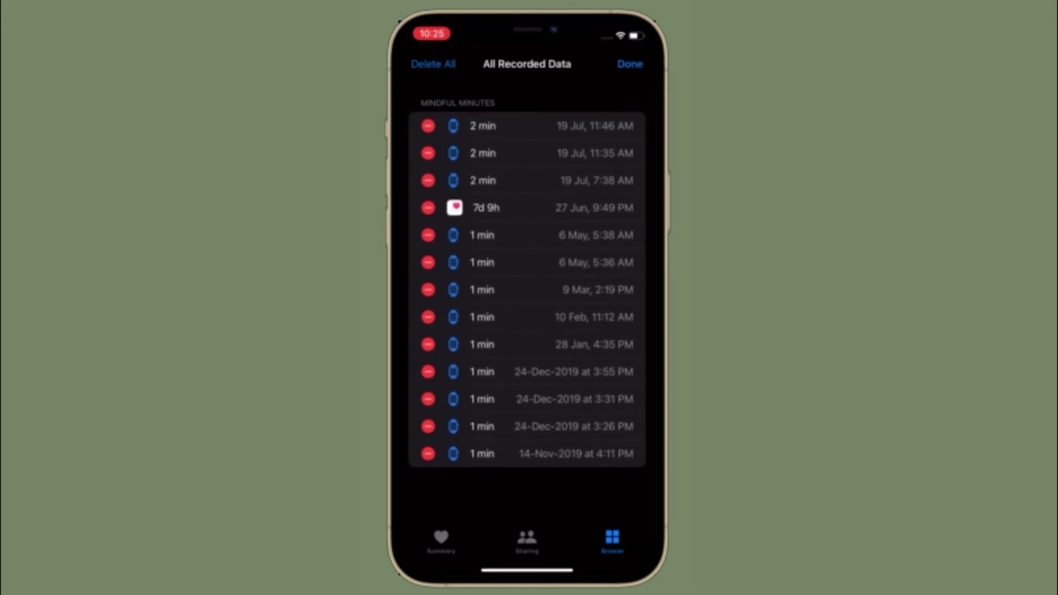
pyautogui.click(432, 64)
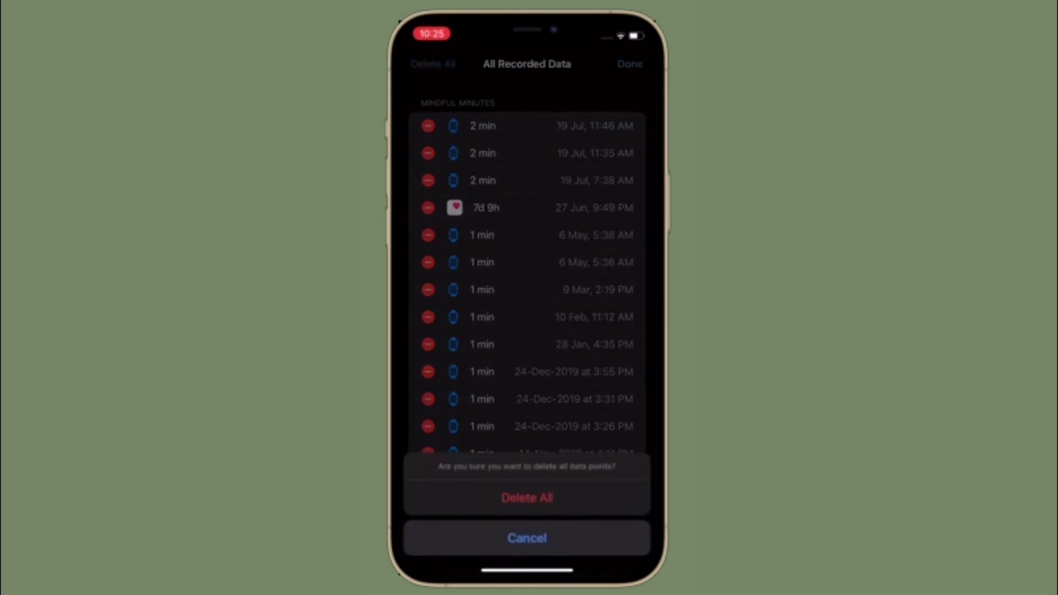
pyautogui.click(527, 537)
pyautogui.click(630, 63)
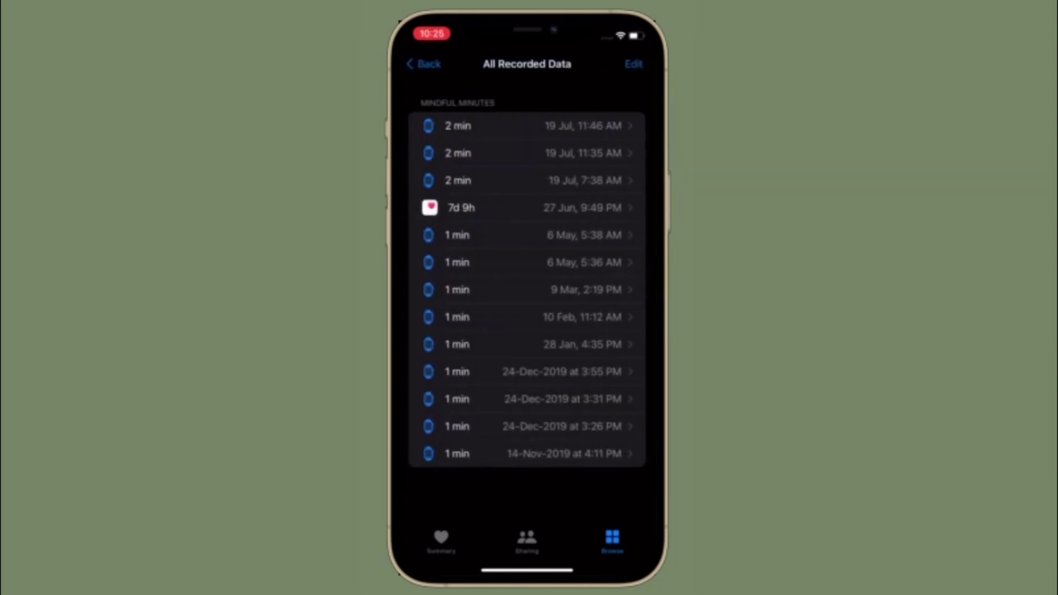
# - Enter editing mode on the Mindful Minutes list starting at 19 Jul 11:46 AM
pyautogui.click(633, 63)
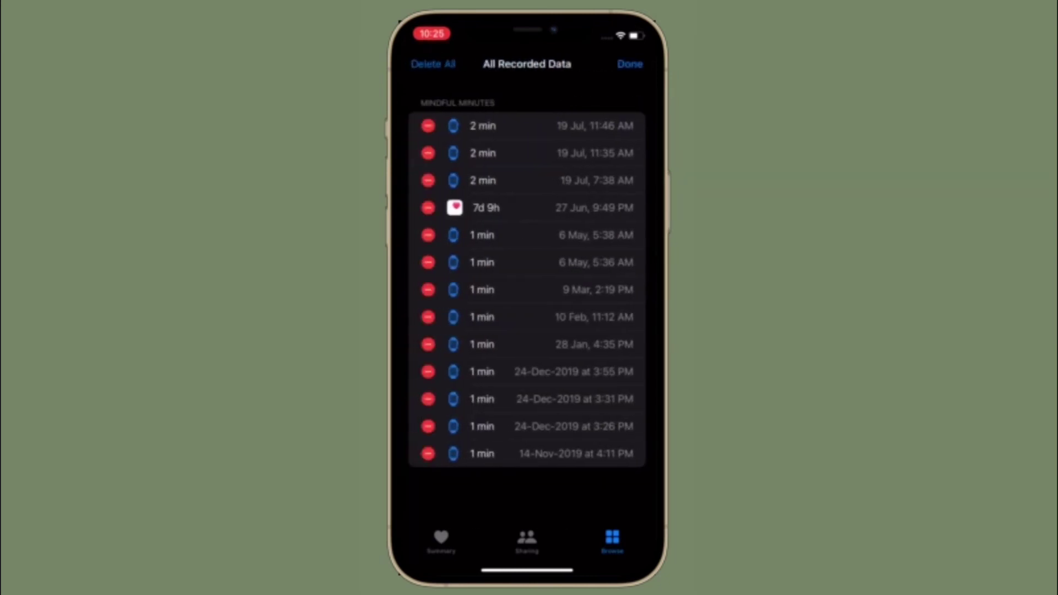